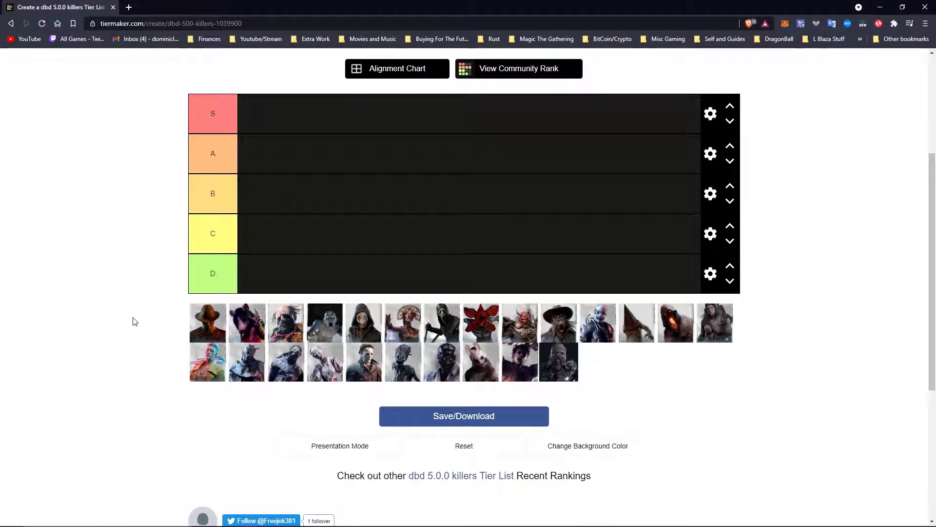
- Rank the first three killers, one each into tiers B, C and D, settling the D portrait
left_click_drag(208, 323, 252, 197)
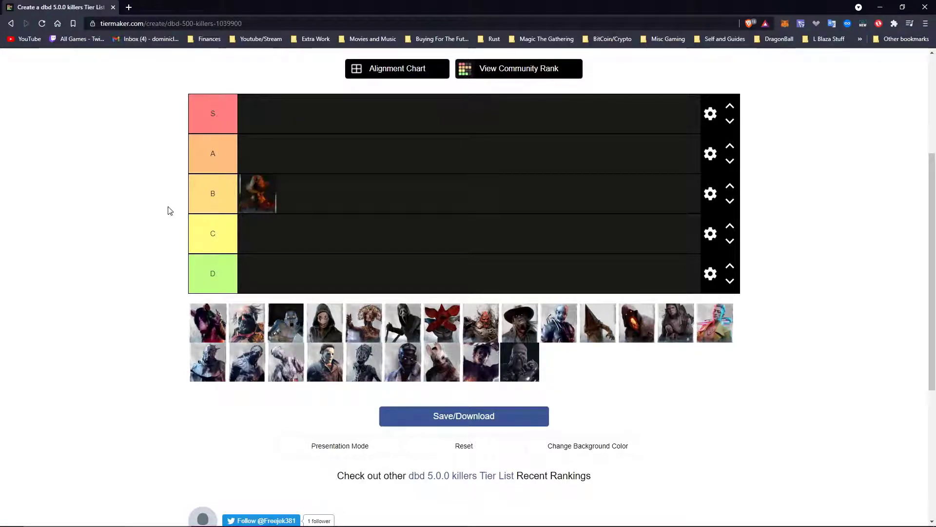
left_click_drag(208, 324, 268, 258)
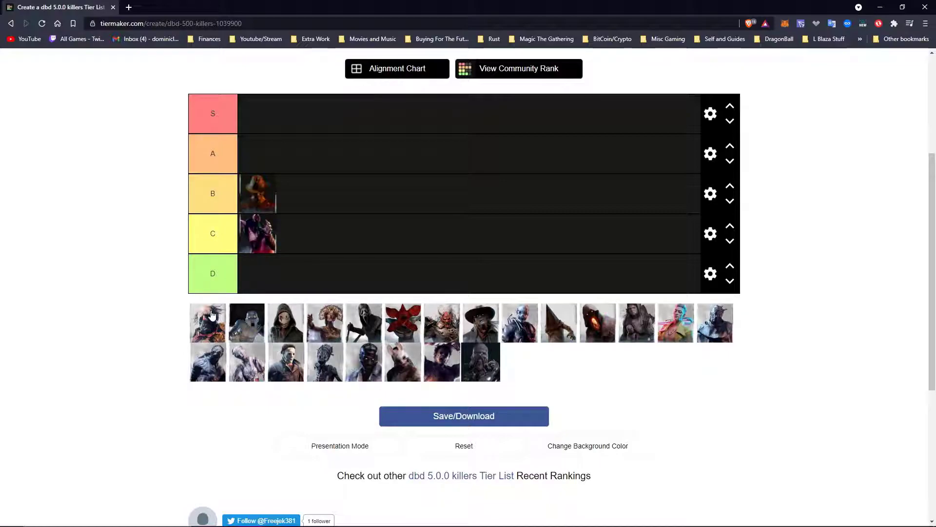
left_click_drag(211, 315, 258, 286)
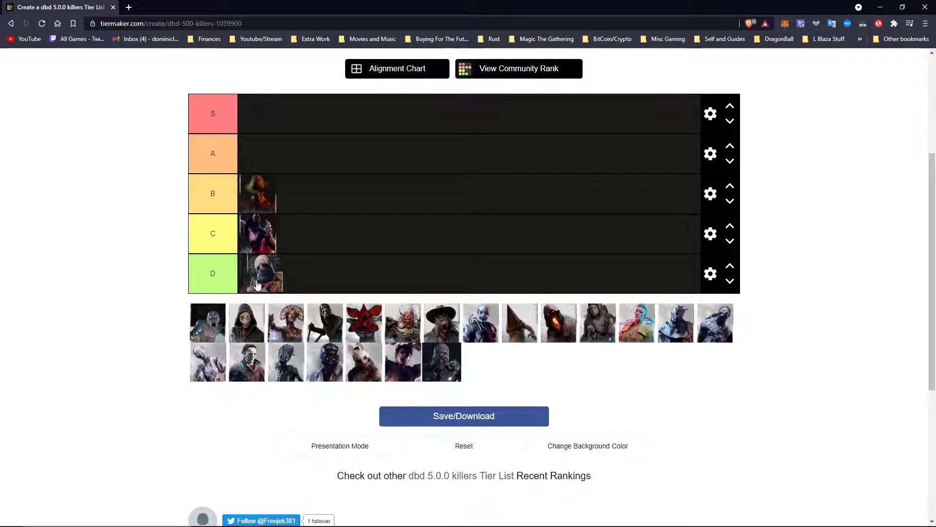
left_click_drag(257, 285, 250, 288)
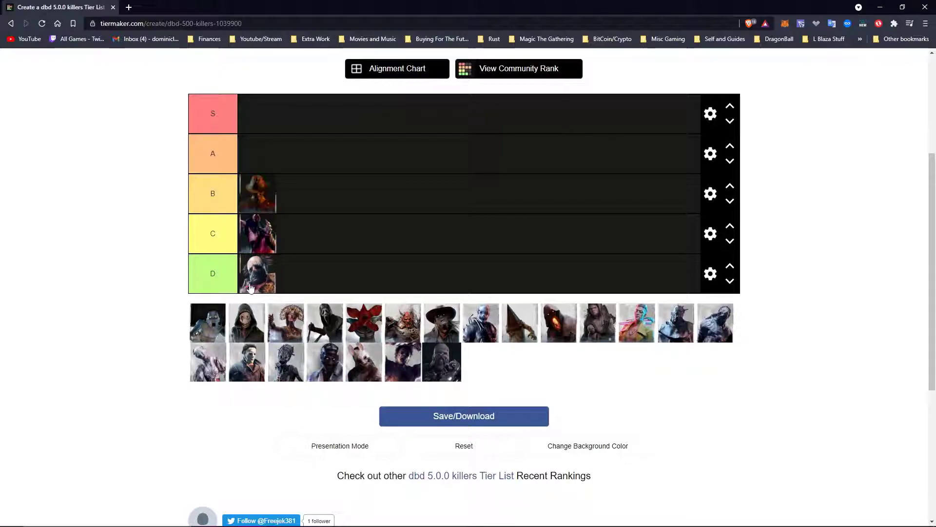
- Put one killer in S, the hooded killer in D, three in B with Demogorgon first, and one in A
left_click_drag(208, 314, 246, 117)
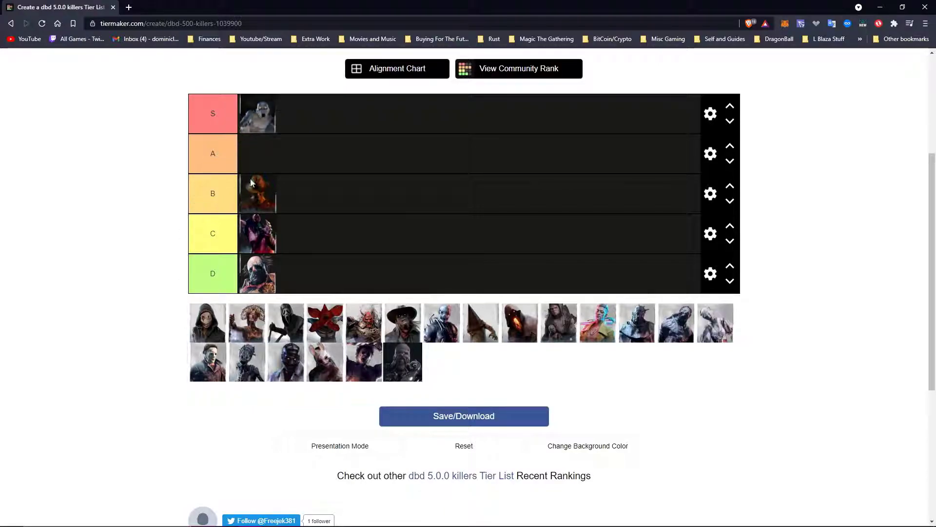
left_click_drag(207, 326, 299, 271)
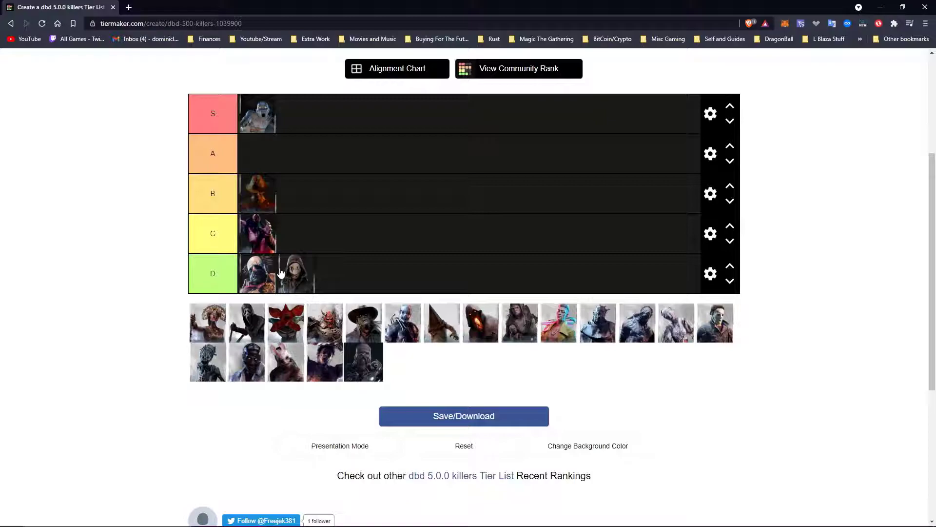
left_click_drag(199, 323, 324, 197)
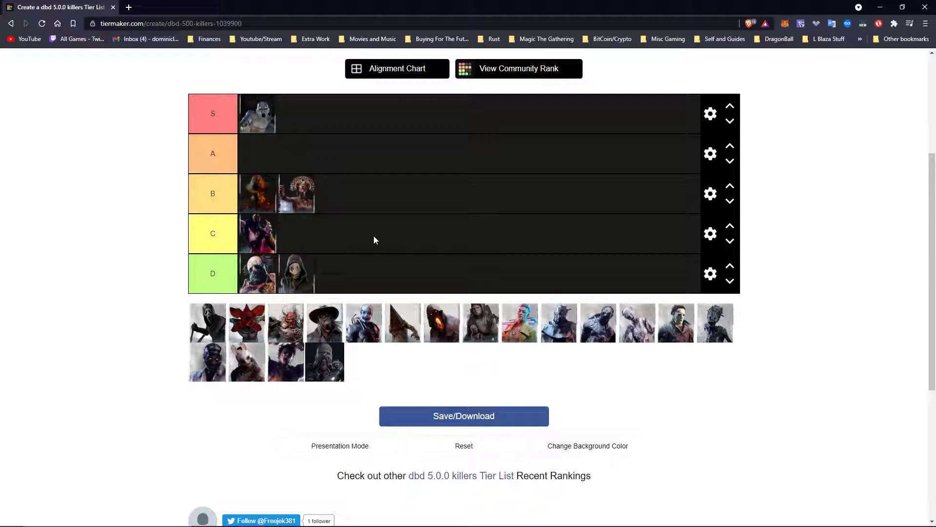
left_click_drag(195, 323, 326, 196)
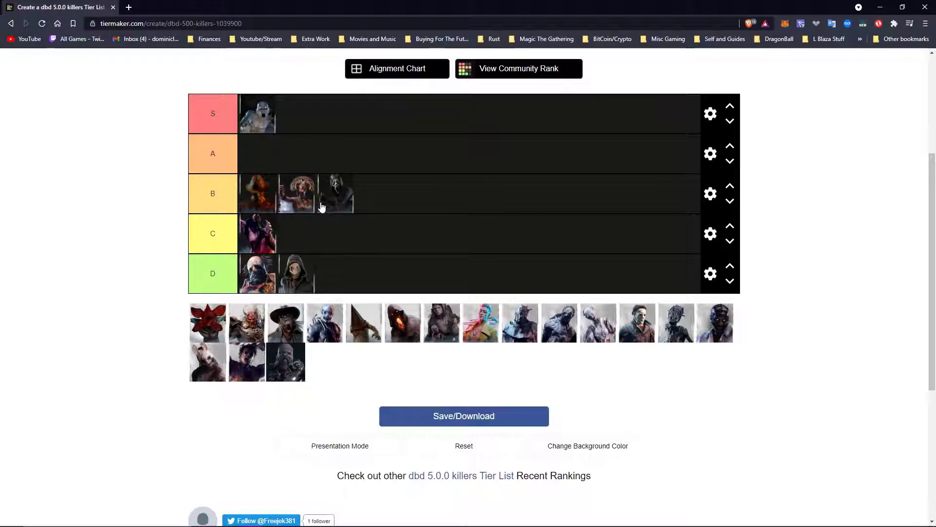
left_click_drag(202, 294, 256, 199)
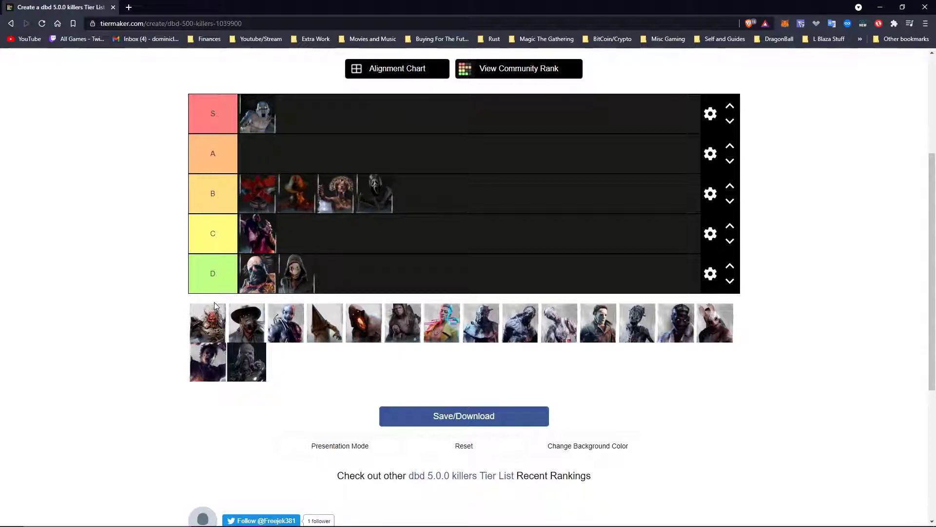
left_click_drag(215, 303, 286, 163)
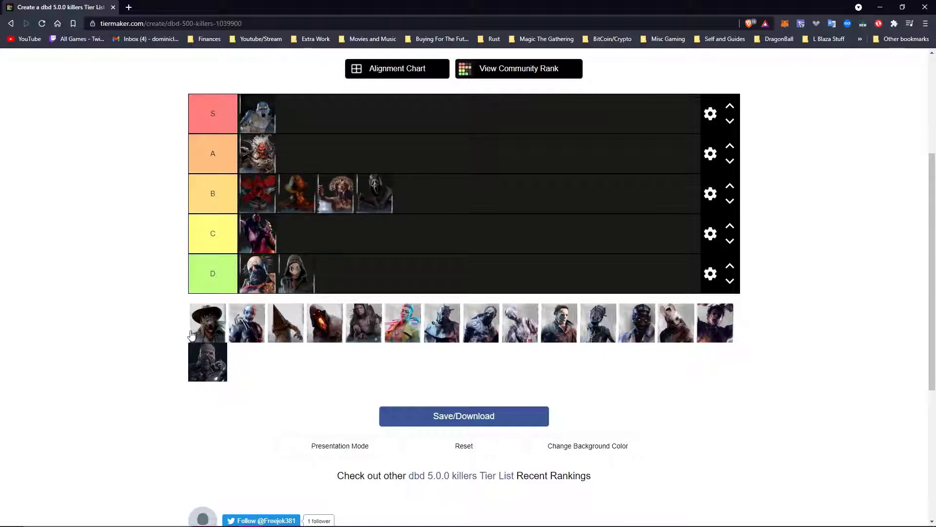
- Add the cowboy, Pyramid Head and long-haired killers to A, two killers to D, one to S
left_click_drag(190, 335, 305, 158)
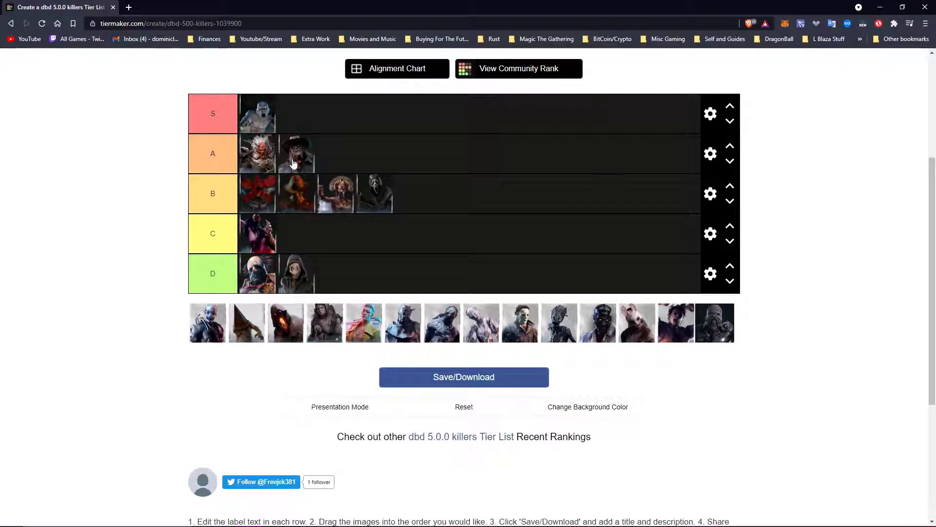
left_click_drag(209, 324, 251, 269)
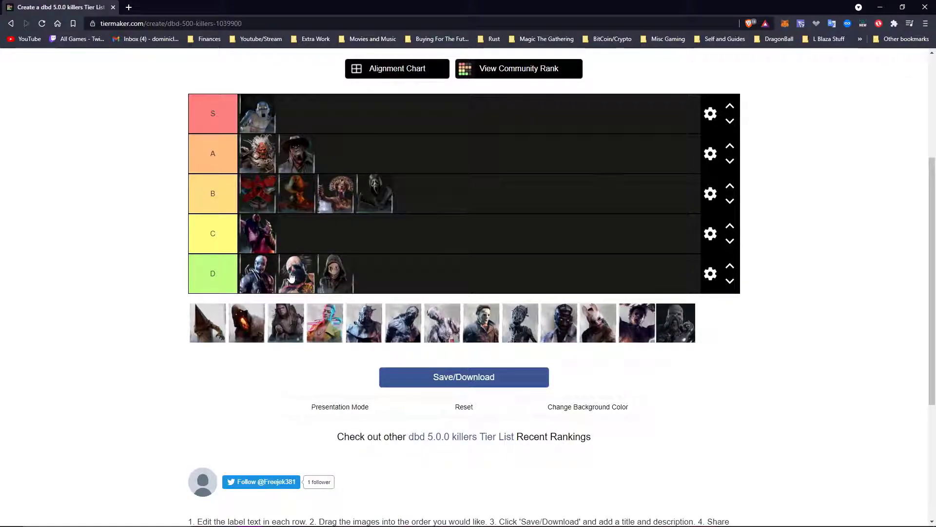
left_click_drag(291, 276, 258, 274)
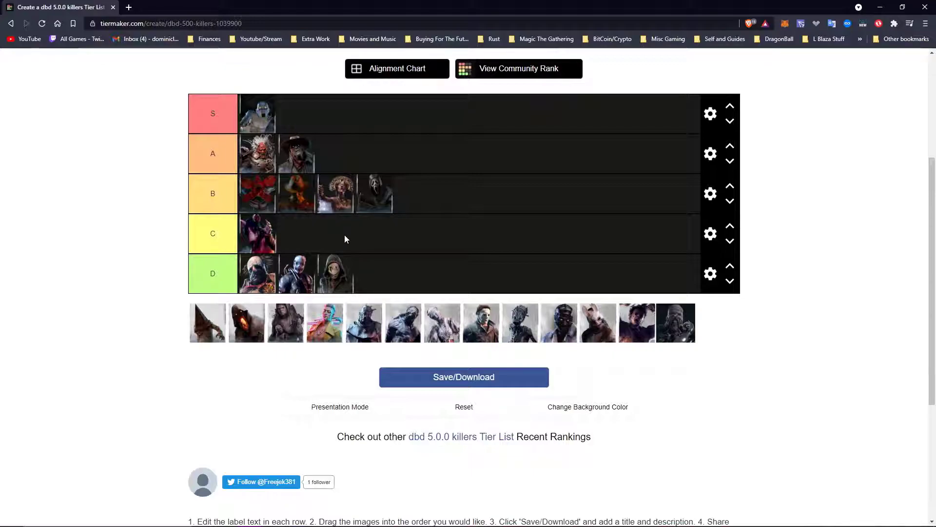
left_click_drag(215, 316, 267, 154)
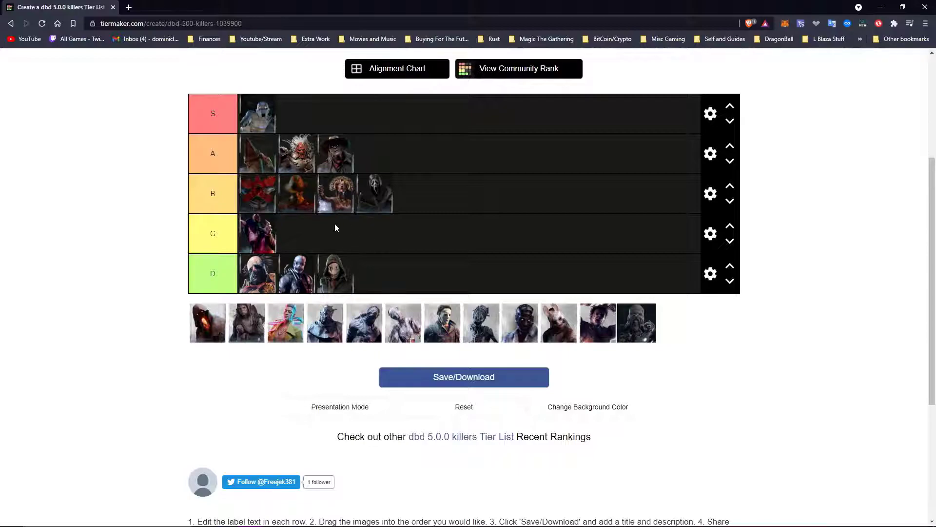
left_click_drag(207, 322, 297, 118)
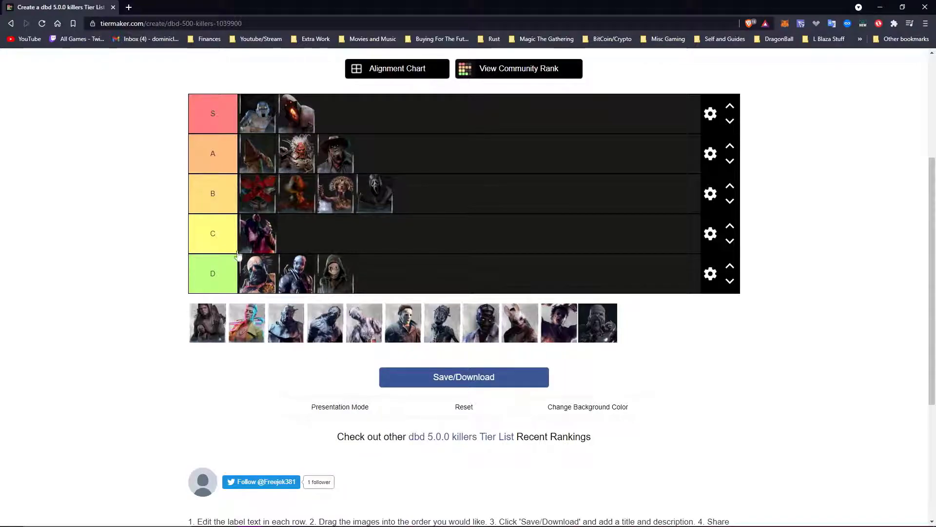
left_click_drag(205, 322, 249, 149)
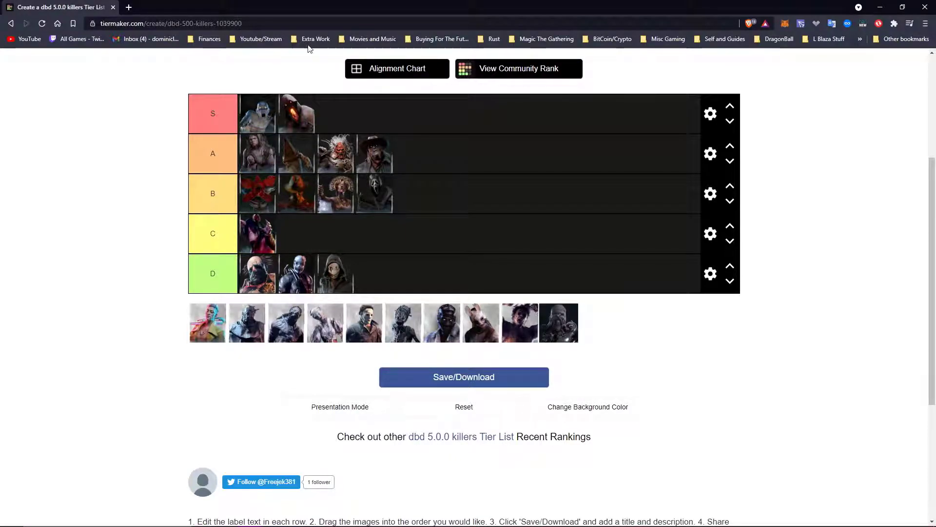
- Place the colourful killer fourth in row A and the next portrait into row B
left_click_drag(207, 322, 425, 208)
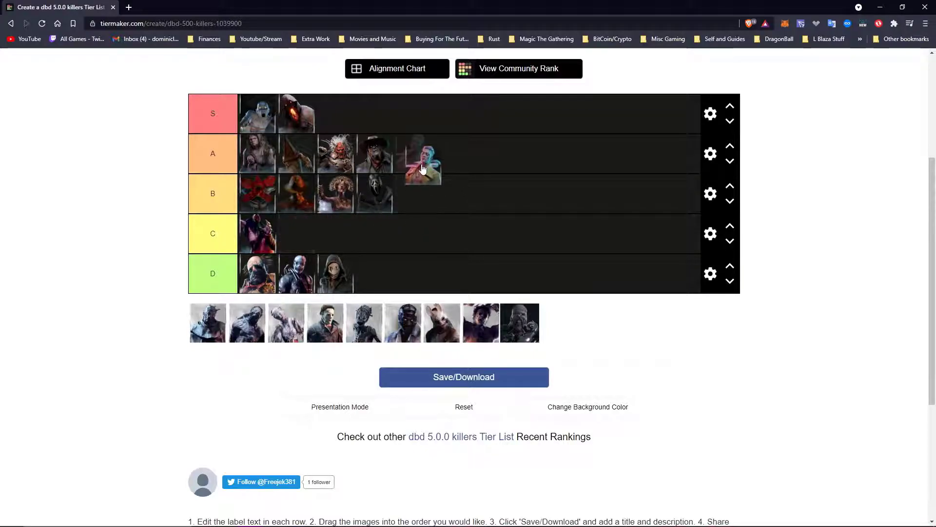
left_click_drag(406, 166, 423, 154)
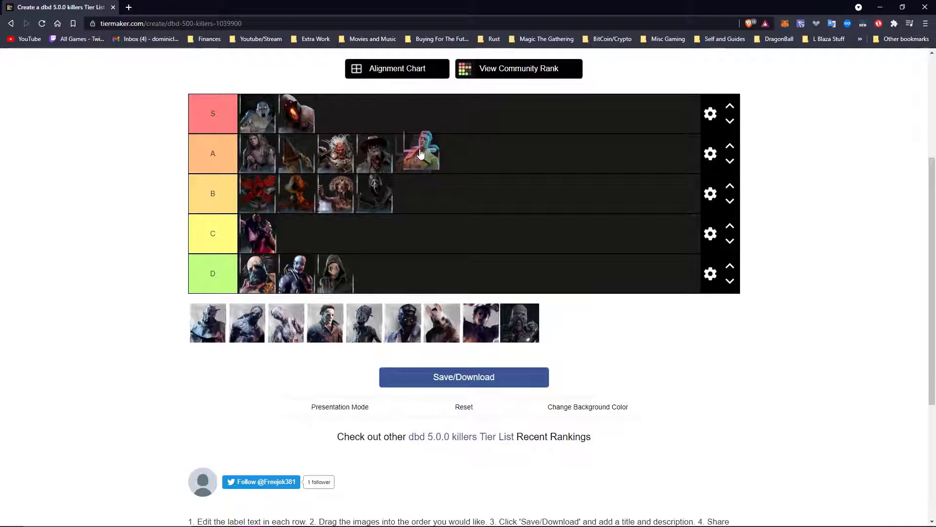
left_click_drag(421, 154, 375, 156)
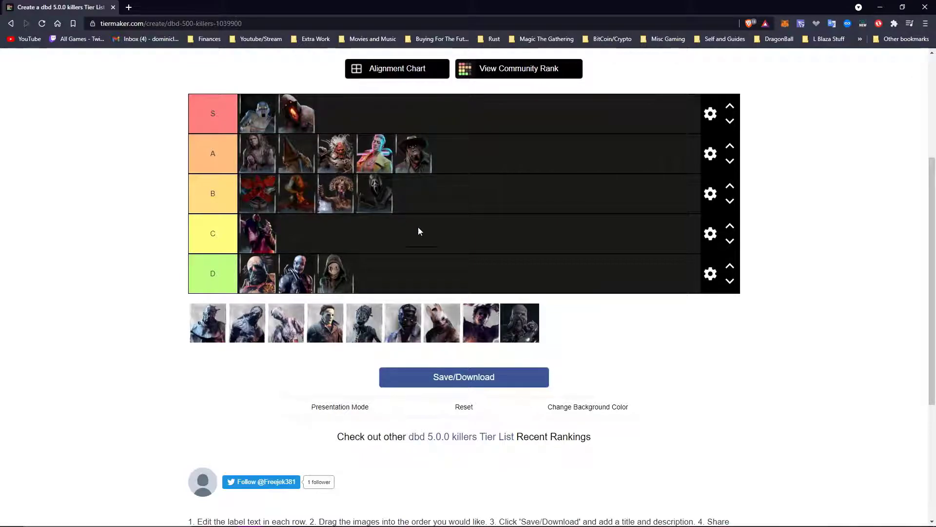
left_click_drag(209, 328, 261, 201)
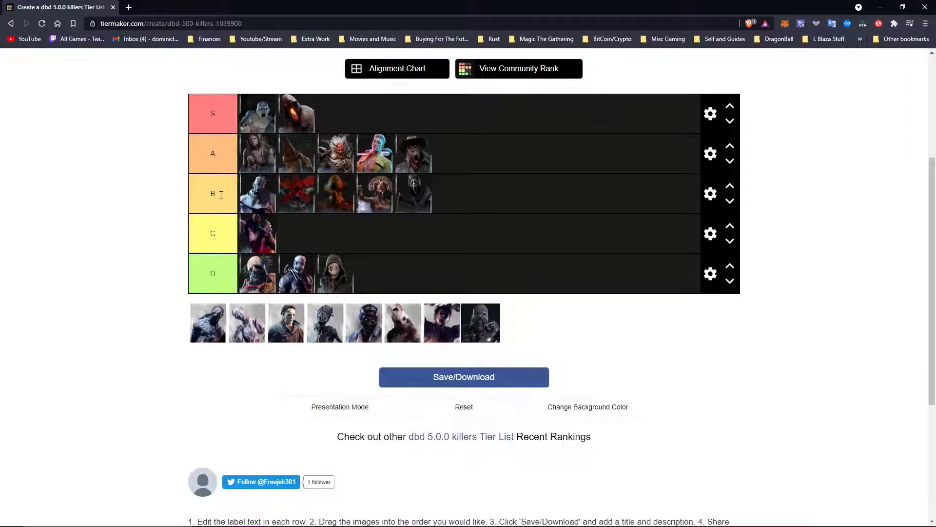
- Place two portraits in C including Michael Myers, one first in S, and one second in A
left_click_drag(213, 322, 292, 233)
left_click_drag(209, 322, 270, 125)
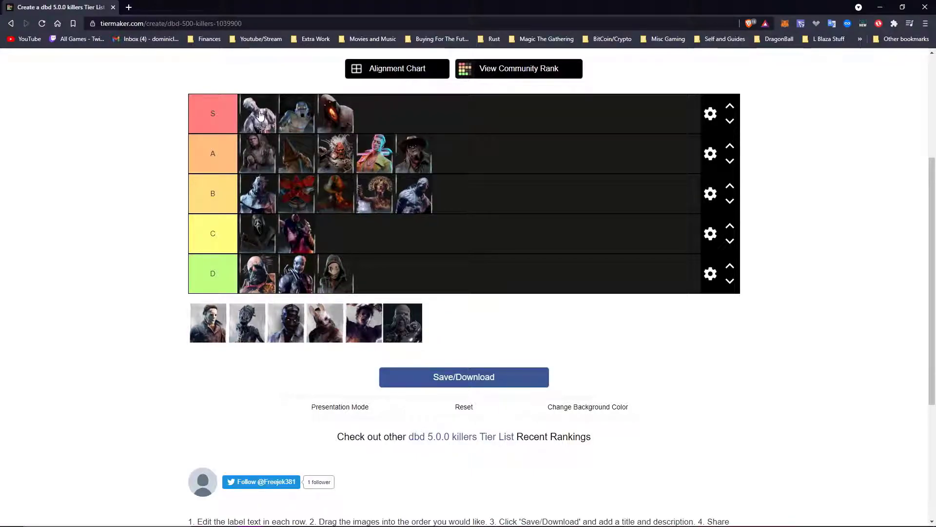
left_click_drag(197, 321, 341, 240)
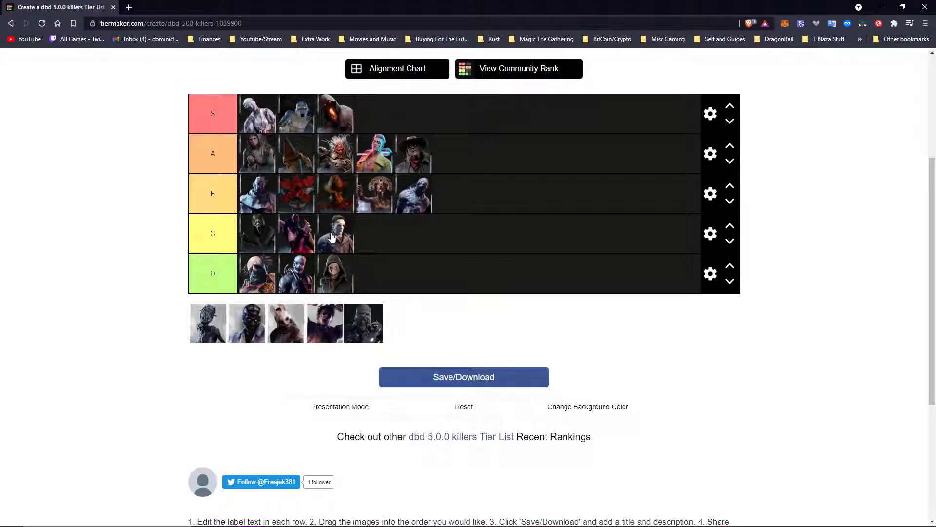
left_click_drag(198, 336, 294, 161)
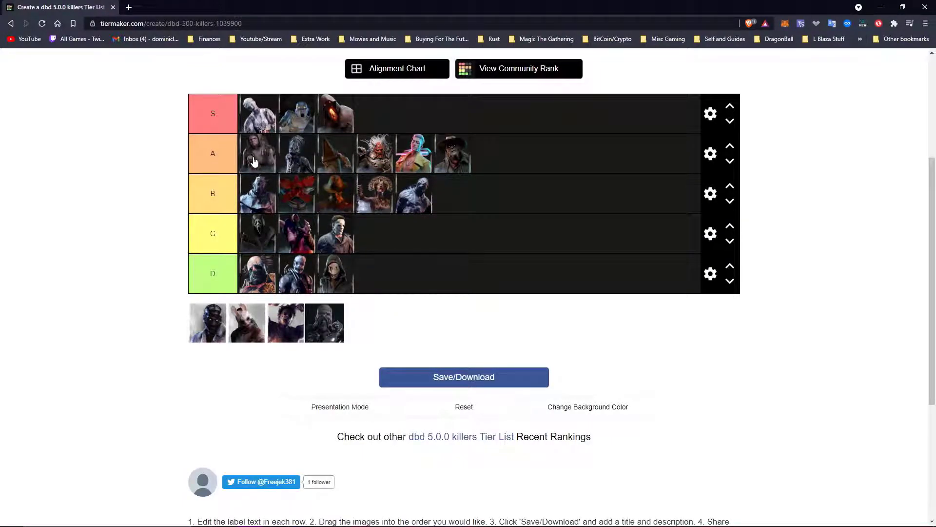
- Rank two killers in B and one in A, move B's first portrait to third, and bring the last portrait onto the board
left_click_drag(191, 327, 258, 193)
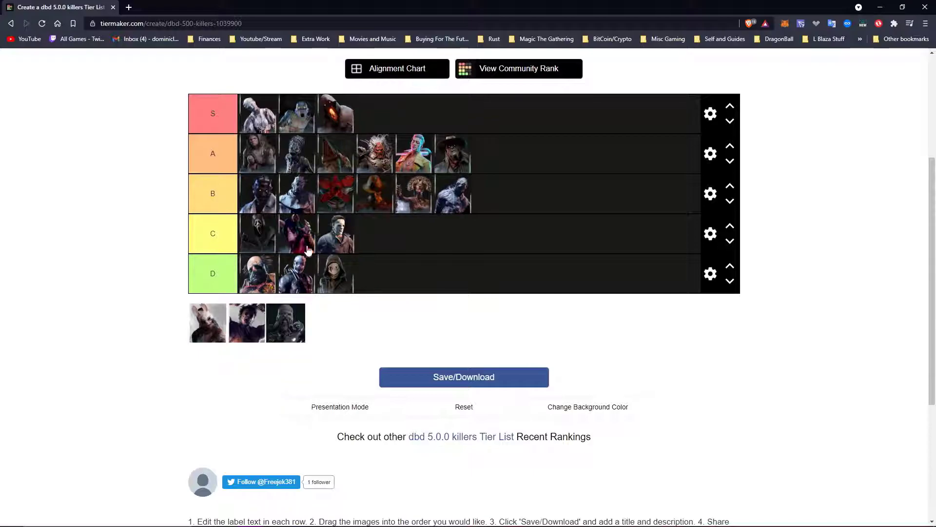
left_click_drag(248, 210, 335, 207)
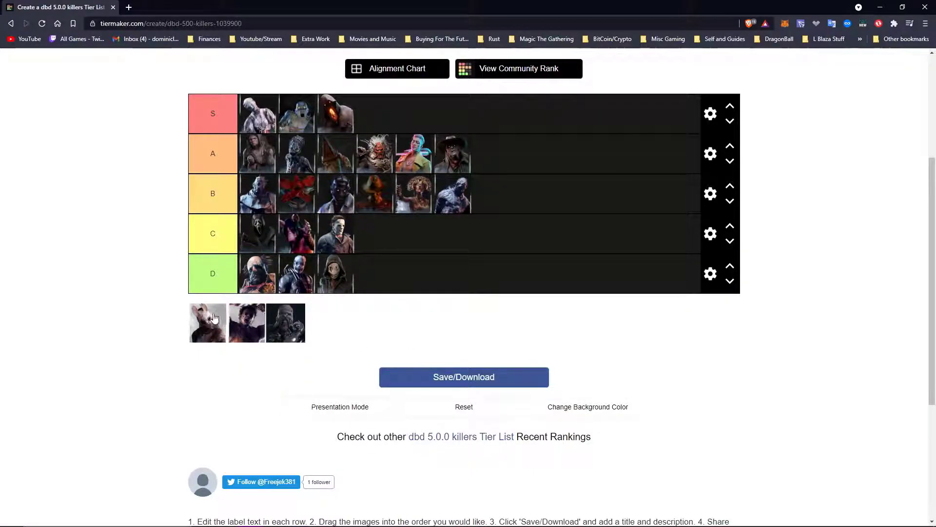
left_click_drag(213, 318, 501, 153)
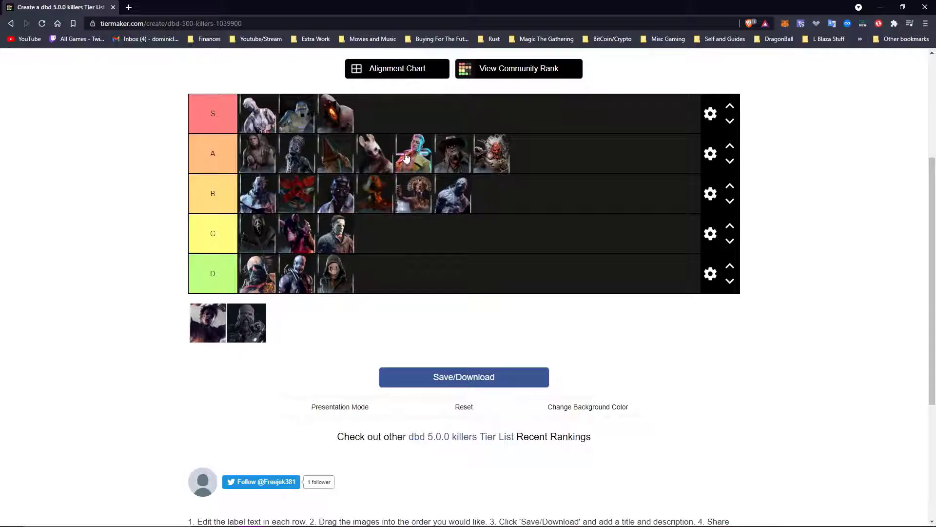
left_click_drag(219, 319, 255, 200)
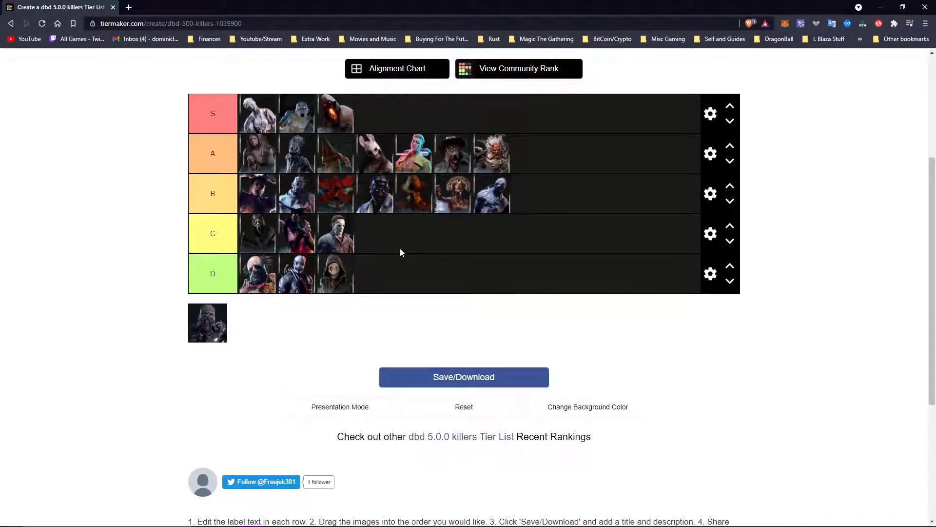
left_click_drag(229, 323, 419, 238)
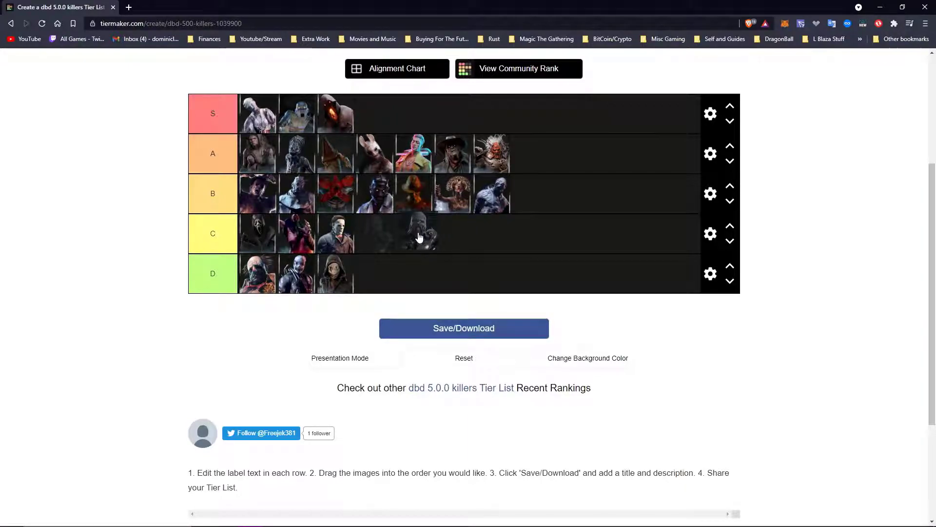
- Drop the last held portrait into the second slot of the B row
left_click_drag(419, 238, 297, 196)
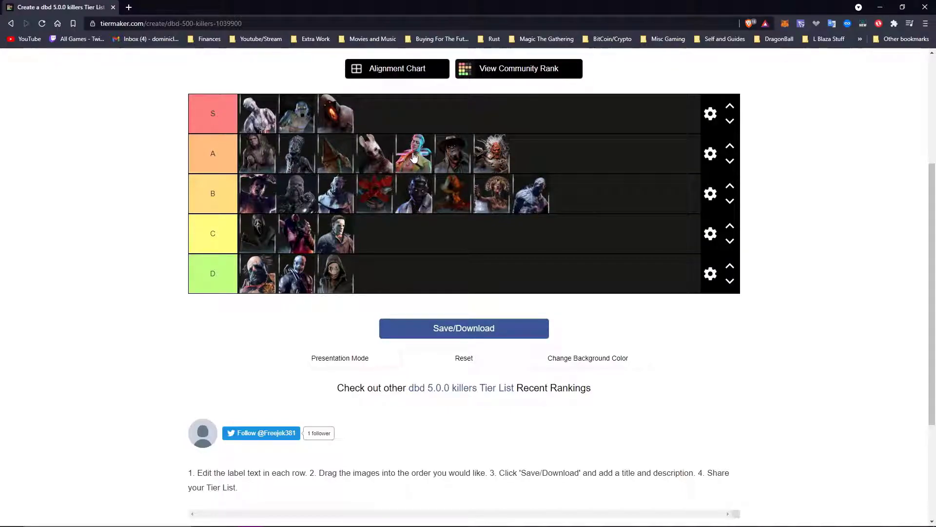
- Adjust the colourful killer's position within the A row
mouse_move(415, 154)
left_mouse_down()
mouse_move(448, 155)
mouse_move(390, 158)
mouse_move(416, 159)
left_mouse_up()
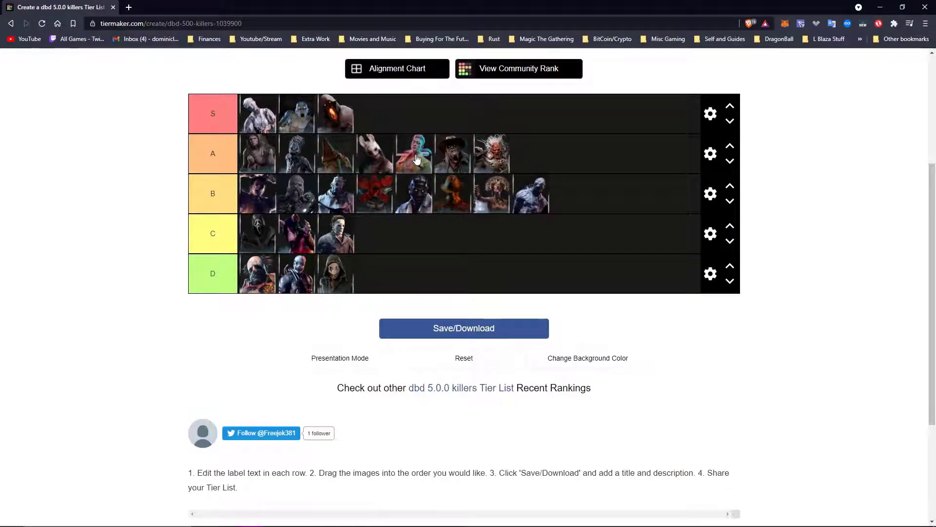